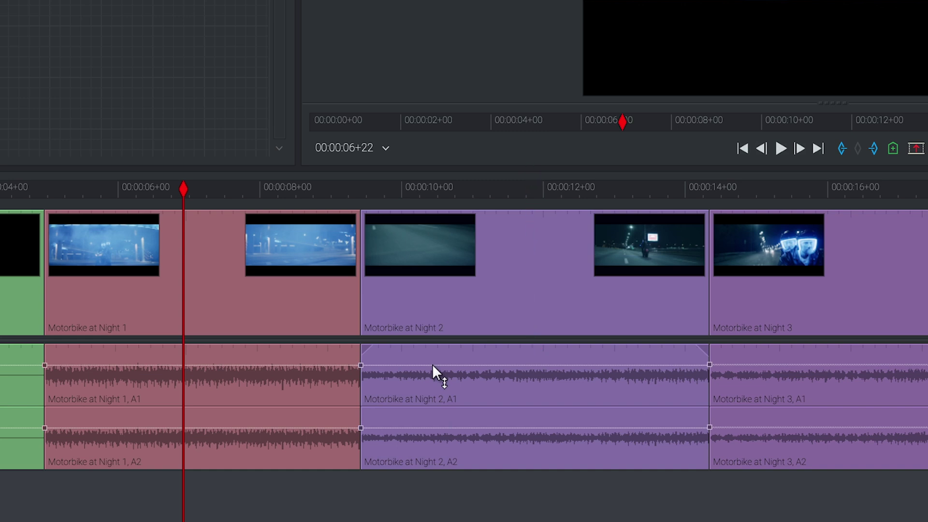
Raise the Motorbike at Night 2 audio volume and add keyframes so it ramps down
mouse_move(432, 364)
left_mouse_down()
mouse_move(430, 336)
mouse_move(432, 392)
mouse_move(436, 363)
left_mouse_up()
left_click(432, 365, "alt")
left_click(564, 364, "alt")
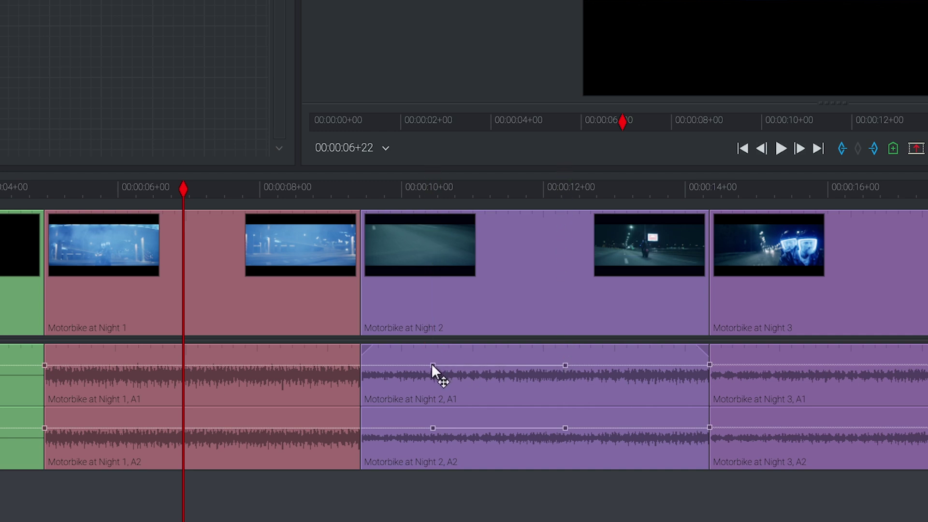
left_click_drag(432, 365, 432, 339)
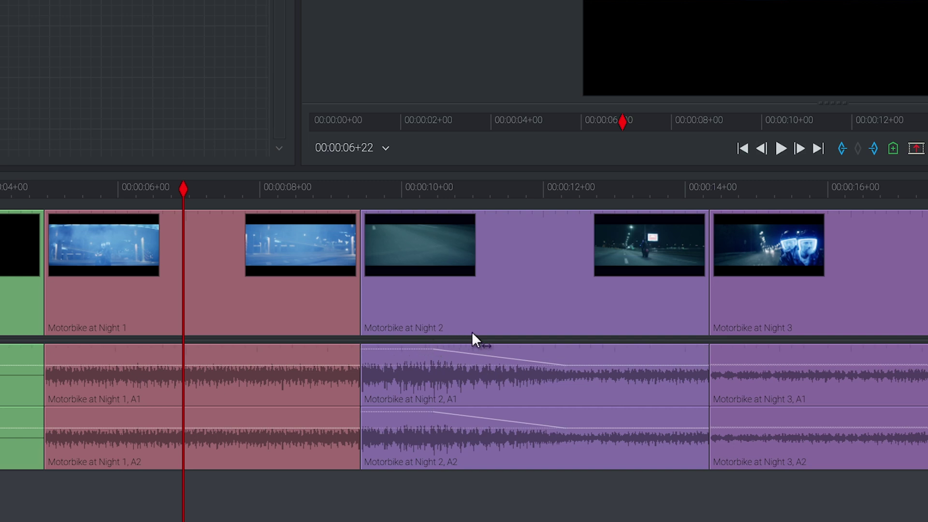
Add a middle keyframe dipping to about -37.6 dB and play from 00:00:09+05 to hear it
mouse_move(463, 357)
left_click(494, 356, "alt")
left_click_drag(494, 357, 501, 425)
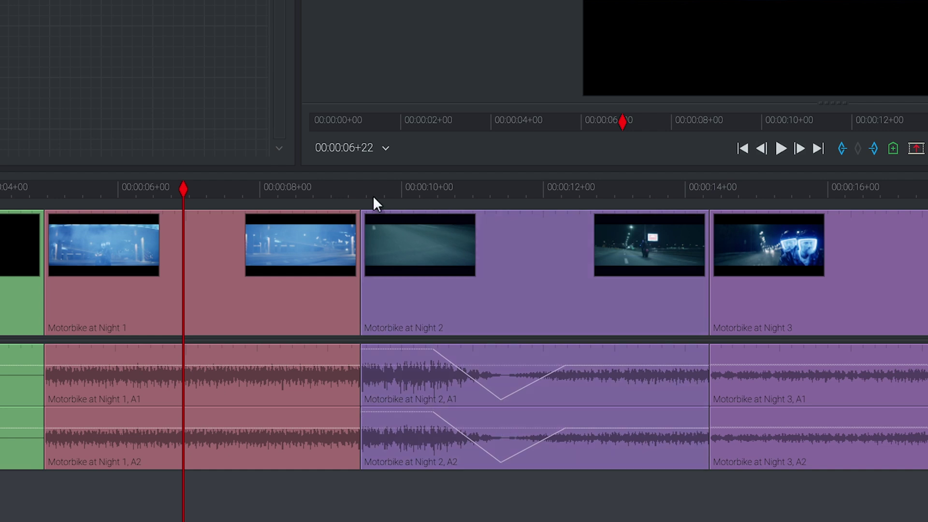
left_click(347, 197)
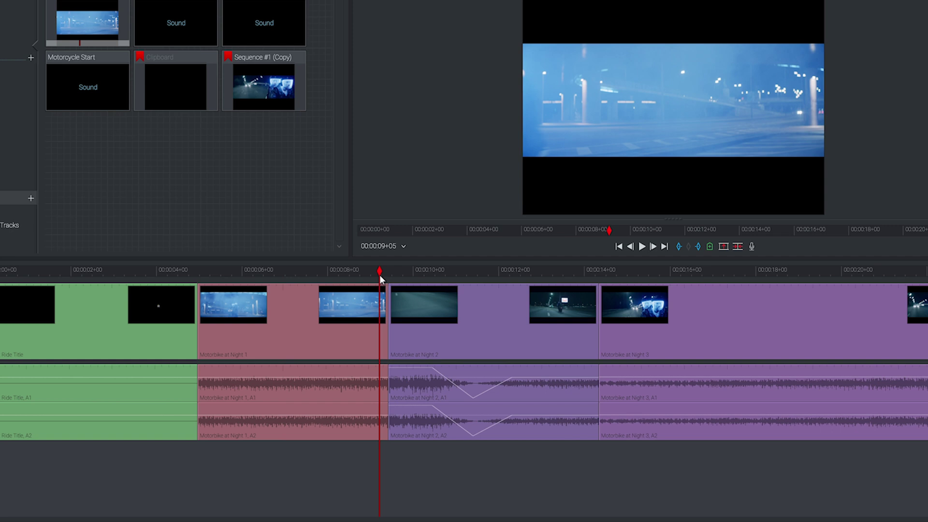
key("space")
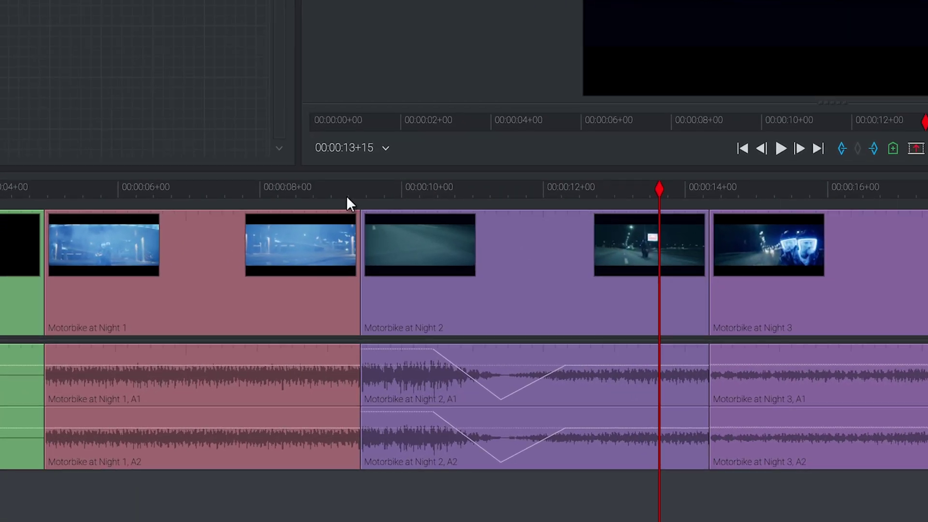
Delete the volume keyframes to flatten the Motorbike at Night 2 audio level again
left_click(432, 349)
key("Delete")
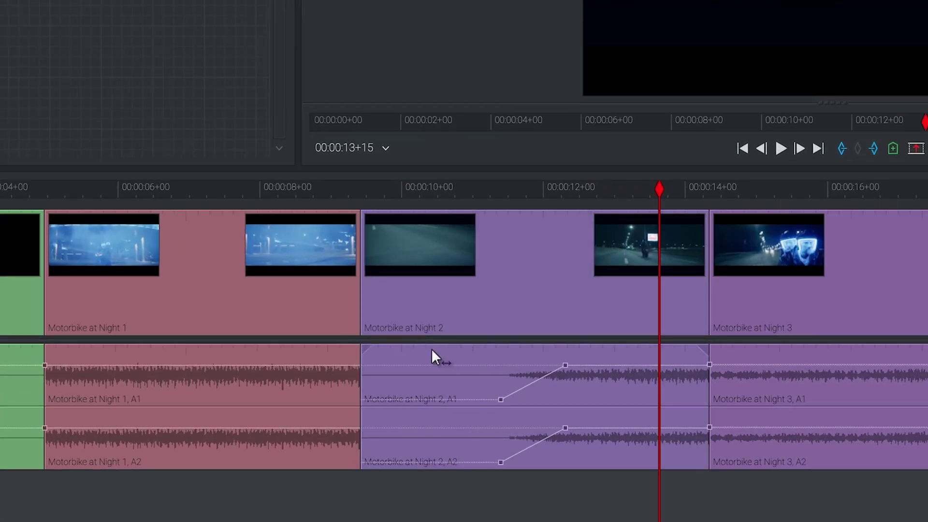
left_click(499, 399)
key("Delete")
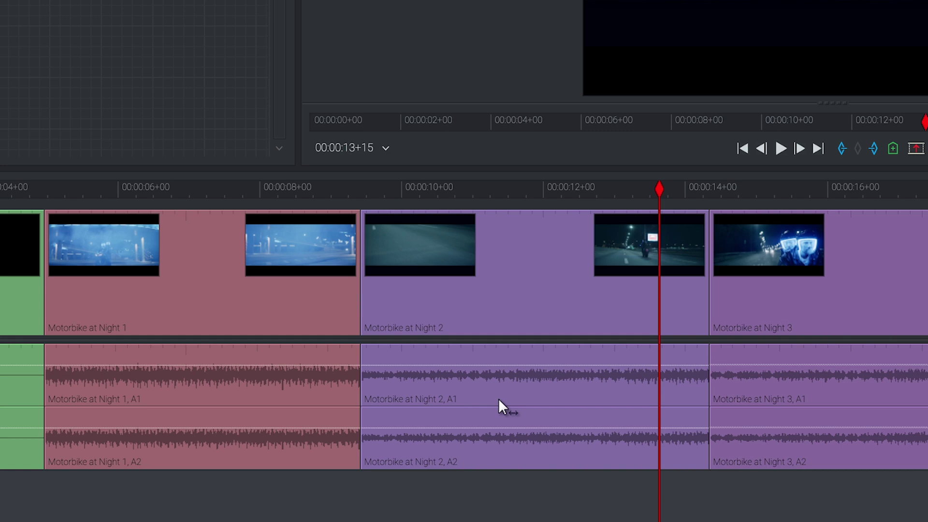
Add a short fade-in at the start of the Motorbike at Night 2 audio and preview it
left_click(499, 406)
left_click_drag(368, 346, 404, 349)
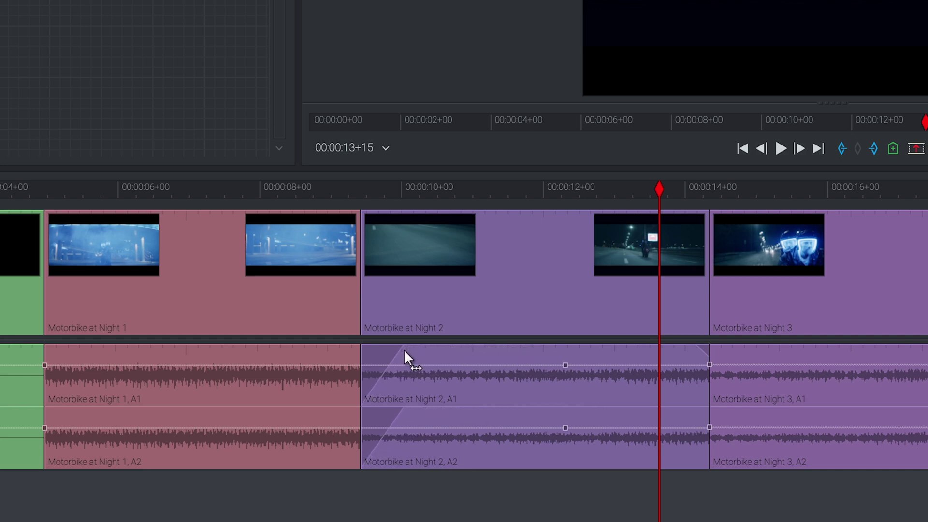
left_click(322, 191)
key("space")
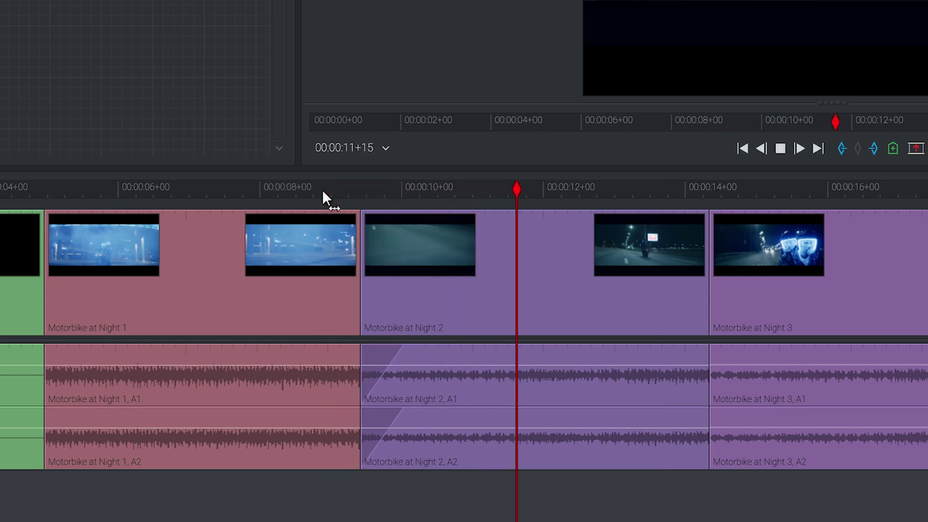
key("space")
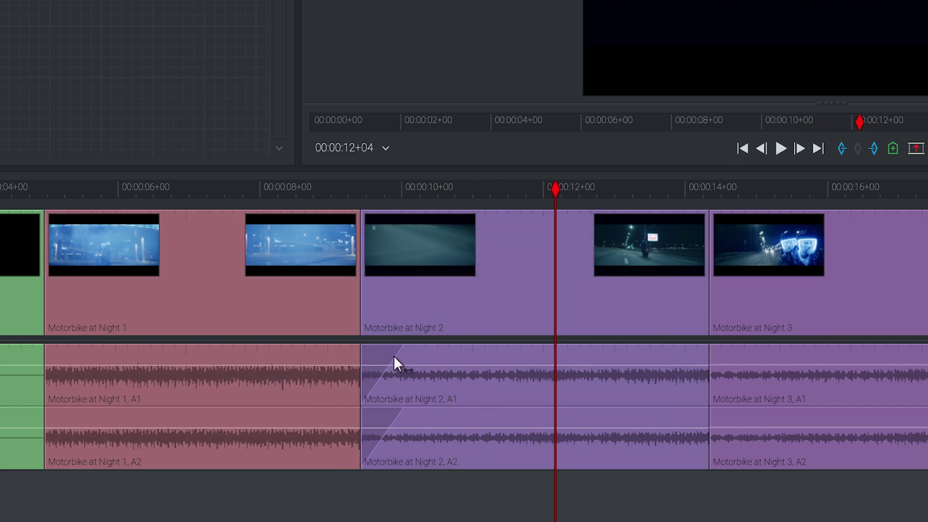
Lengthen the fade-in to about 00:00:12 and play back from 00:00:09+10 to check it
left_click_drag(393, 353, 596, 346)
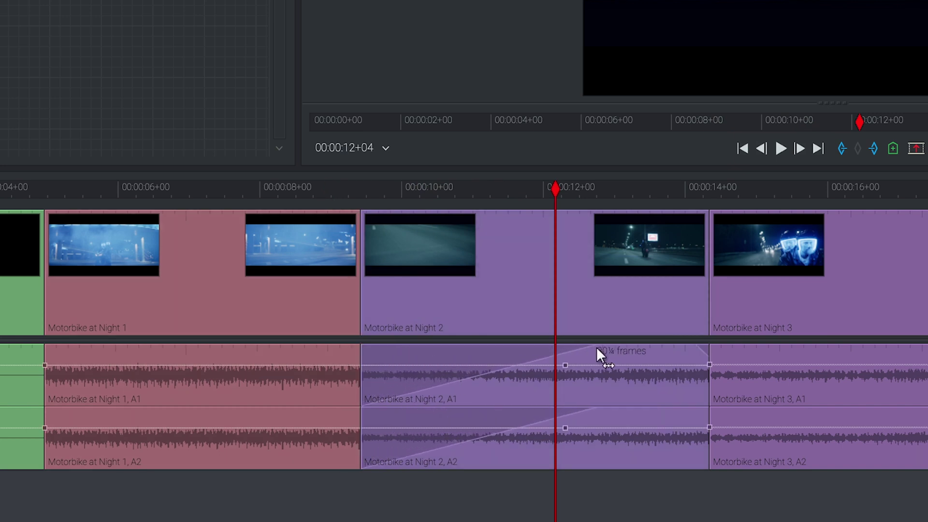
left_click(362, 192)
key("space")
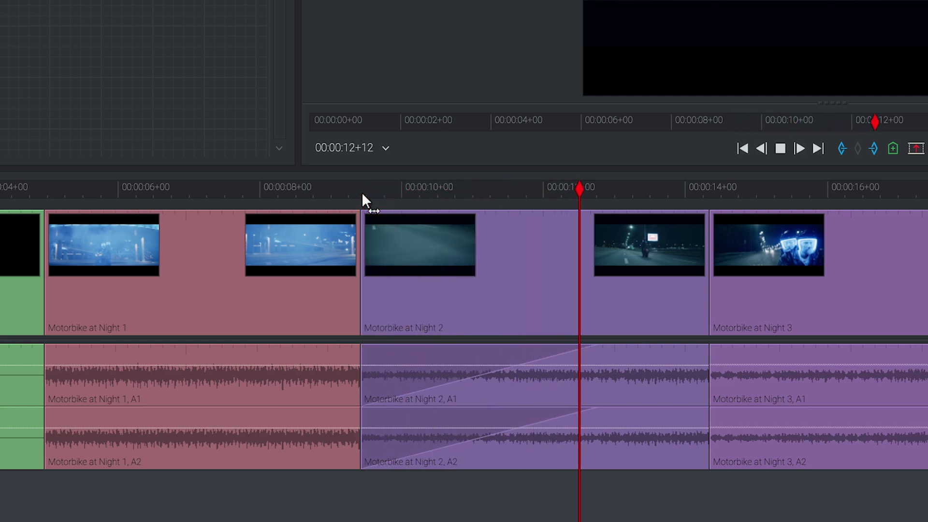
key("space")
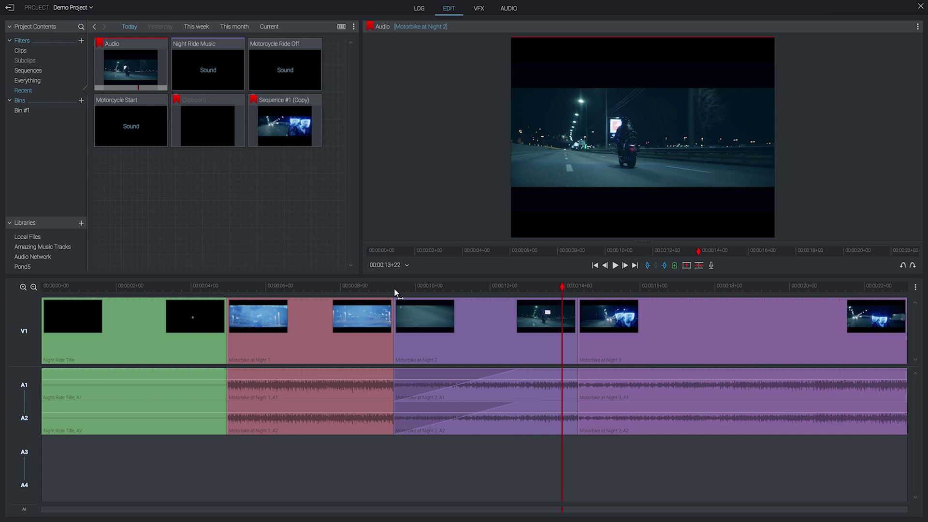
Select the Night Ride Title and Motorbike at Night 1, 2 and 3 audio clips and delete them
left_click(628, 394)
left_click(497, 384, "ctrl")
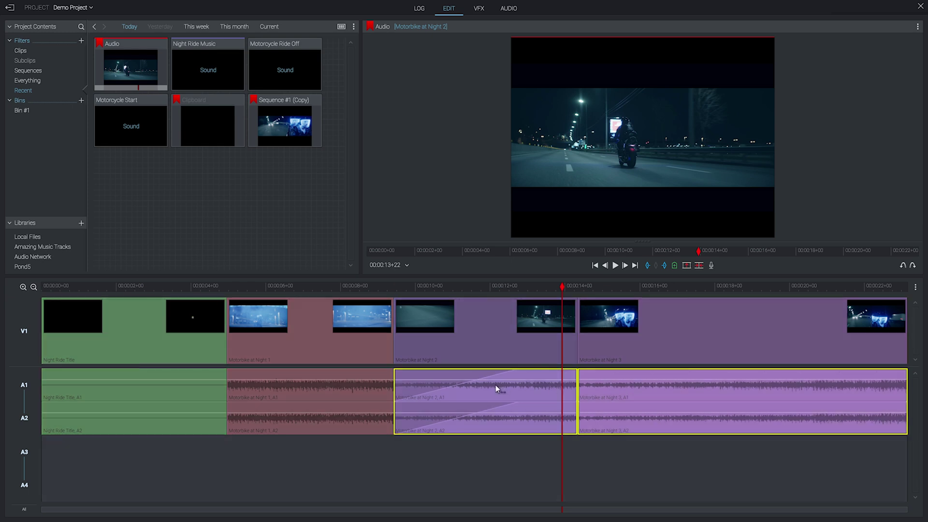
left_click(298, 389, "ctrl")
left_click(186, 389, "ctrl")
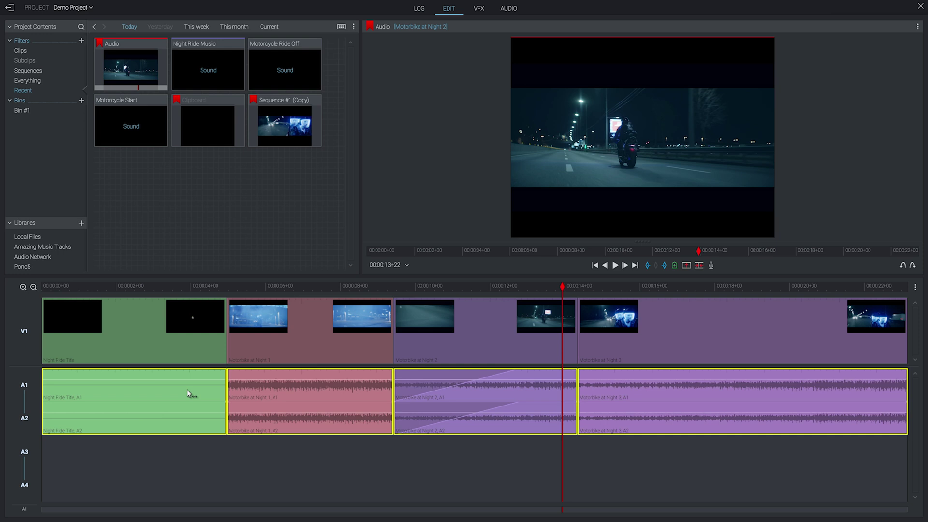
key("Delete")
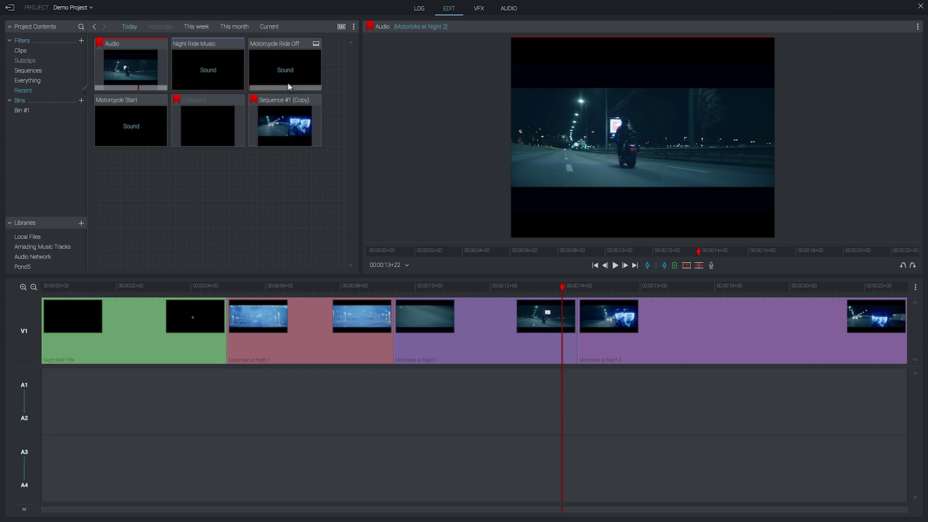
Place Motorcycle Ride Off on A1/A2 at the start and Motorcycle Start on A3/A4 at 00:00:04+23
left_click_drag(282, 74, 44, 382)
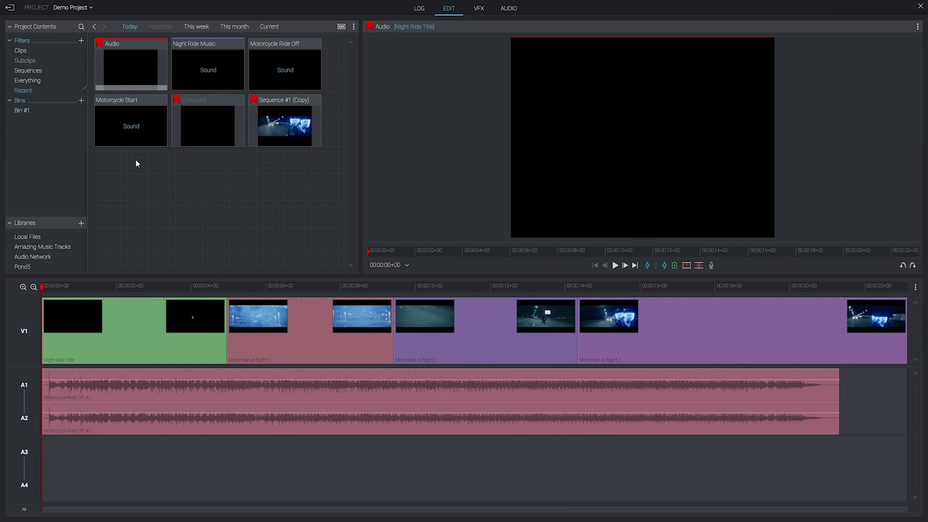
left_click_drag(119, 117, 223, 485)
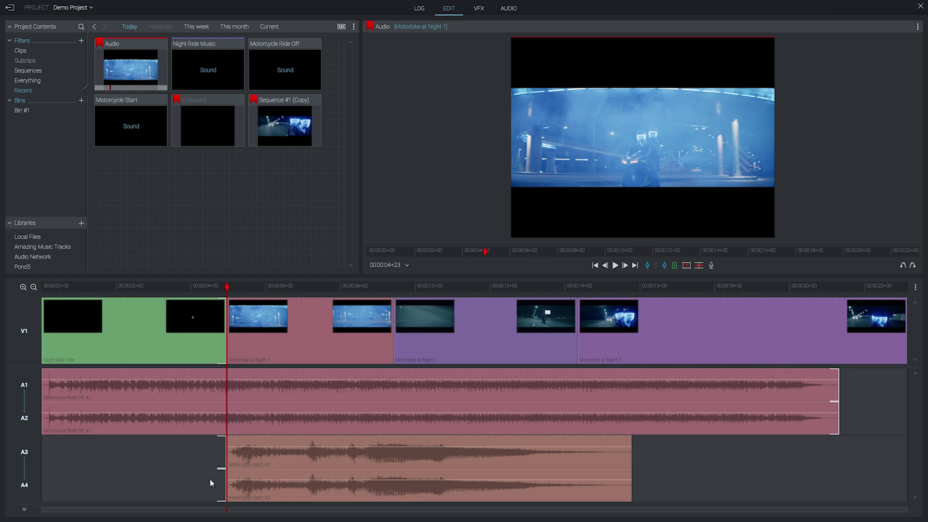
Overwrite Night Ride Music, cued at 00:00:06+04, onto A1/A2 from 00:00:08+22 and extend it to the end
double_click(211, 65)
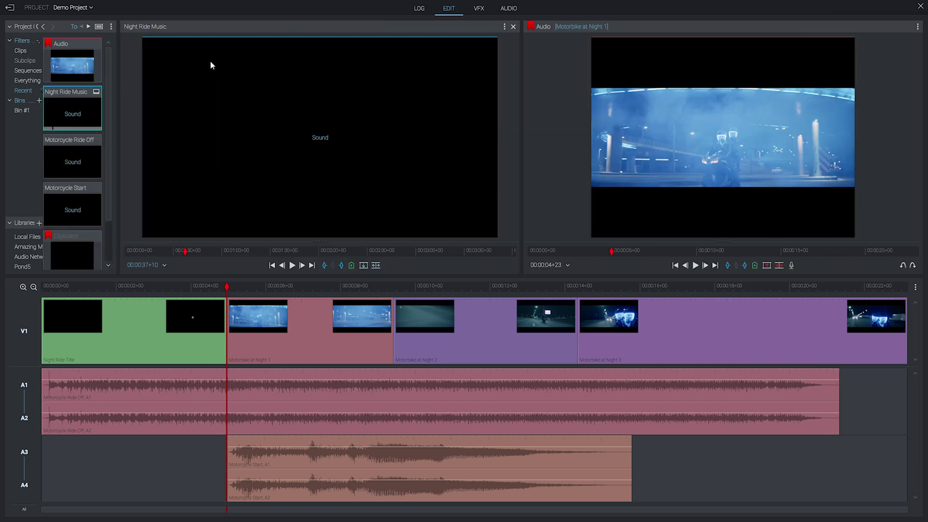
left_click(135, 250)
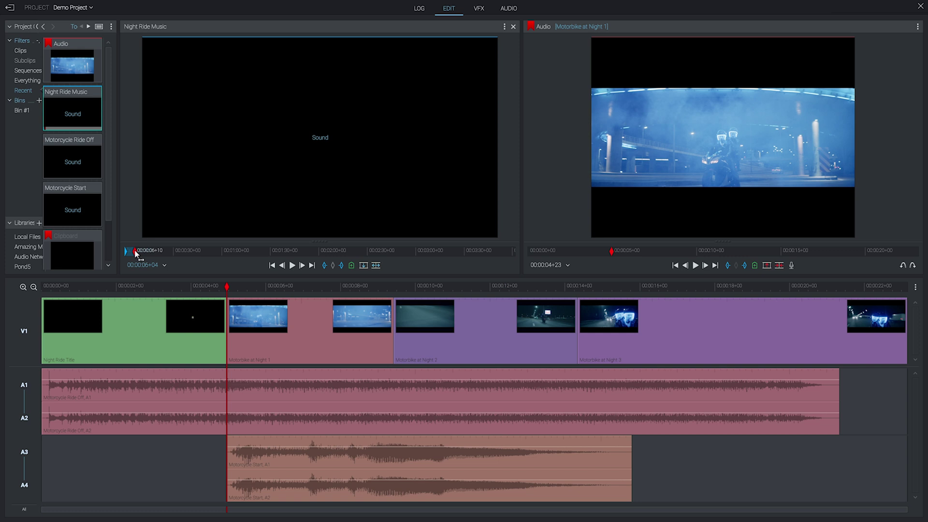
left_click(374, 286)
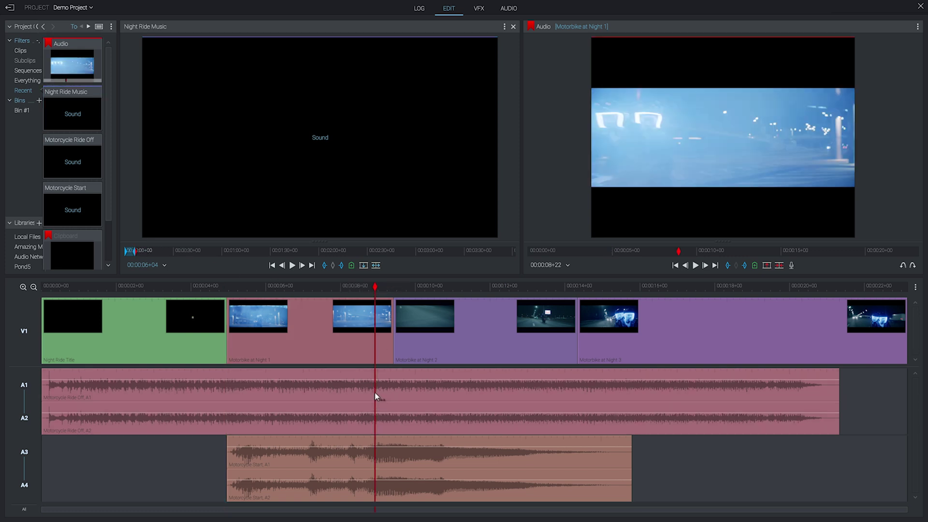
left_click(375, 393)
left_click(363, 266)
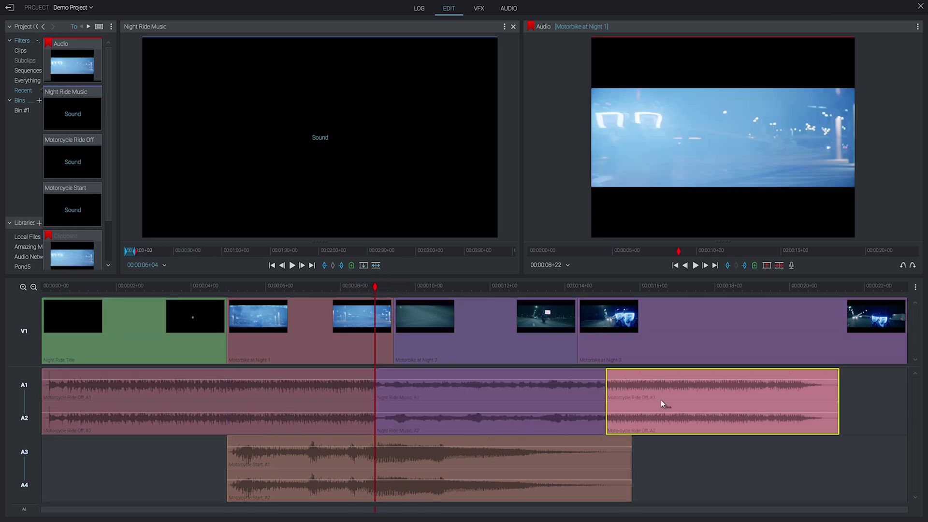
key("Delete")
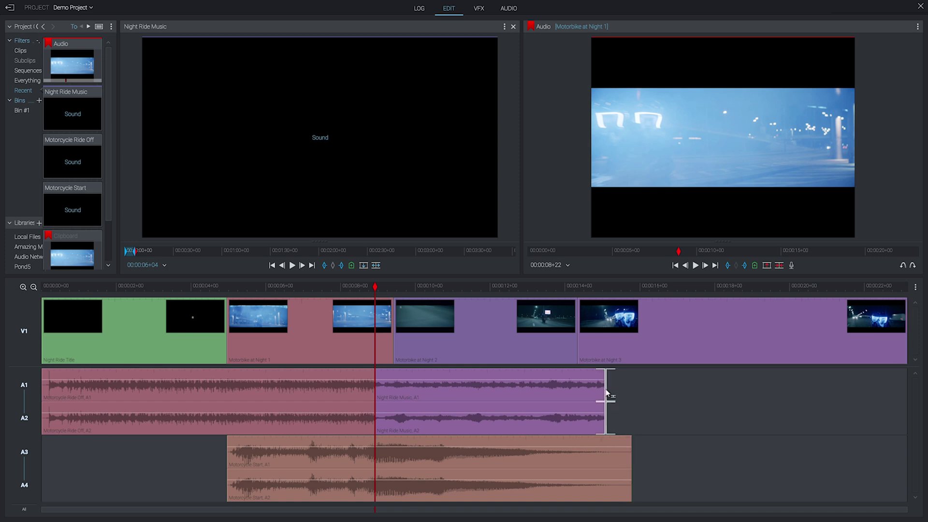
left_click_drag(606, 394, 779, 405)
left_click_drag(865, 407, 898, 405)
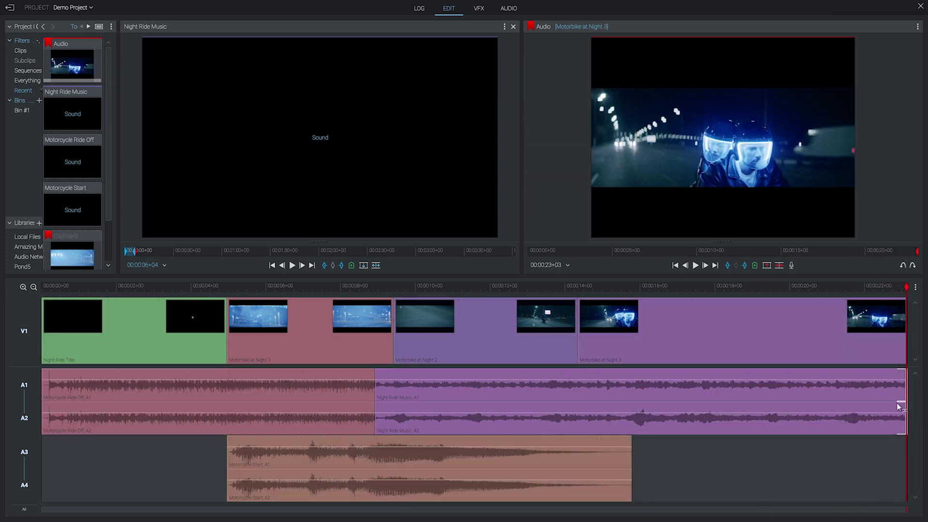
Cut the tracks at 00:00:07+08 and delete the Motorcycle Ride Off audio after the cut
left_click(343, 370)
left_click(315, 287)
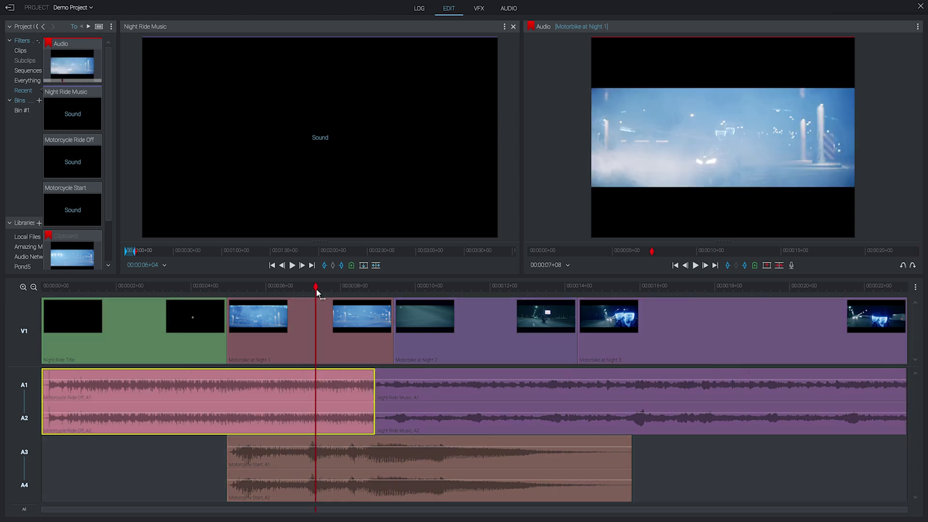
key("c")
left_click(337, 399)
key("Delete")
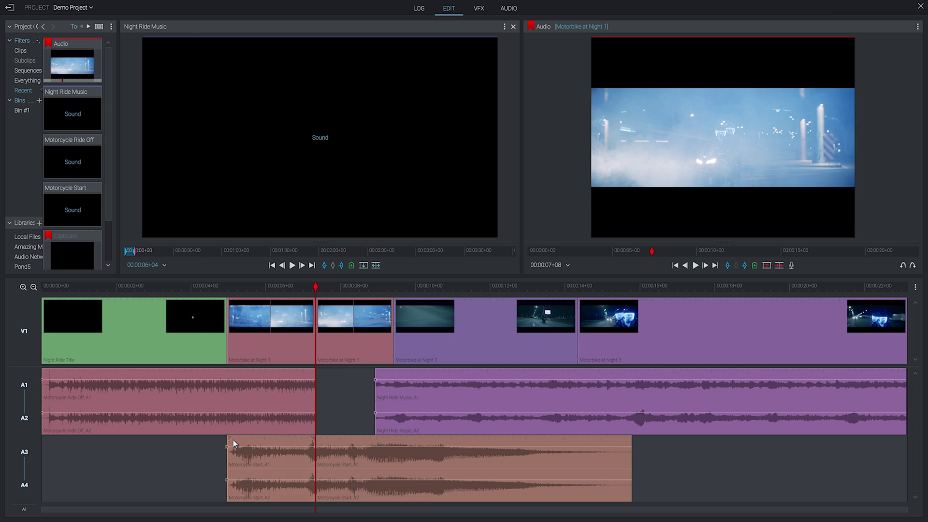
Fade in Motorcycle Start, fade out Motorcycle Ride Off, and fade in Night Ride Music
left_click_drag(230, 439, 248, 436)
left_click_drag(312, 370, 283, 370)
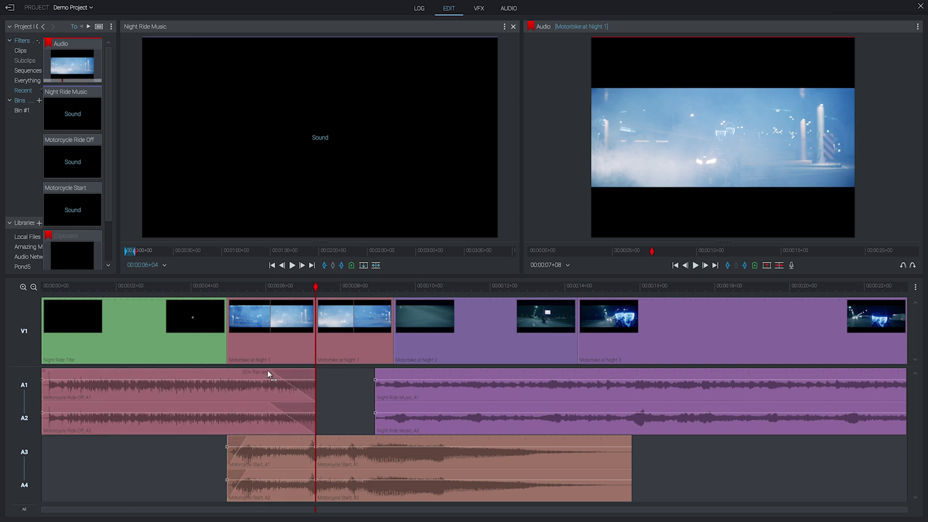
left_click_drag(378, 370, 522, 369)
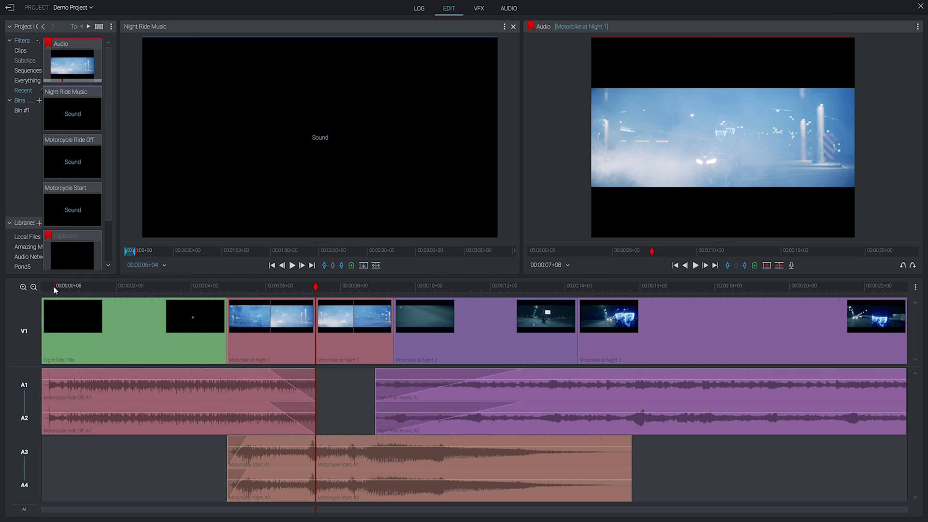